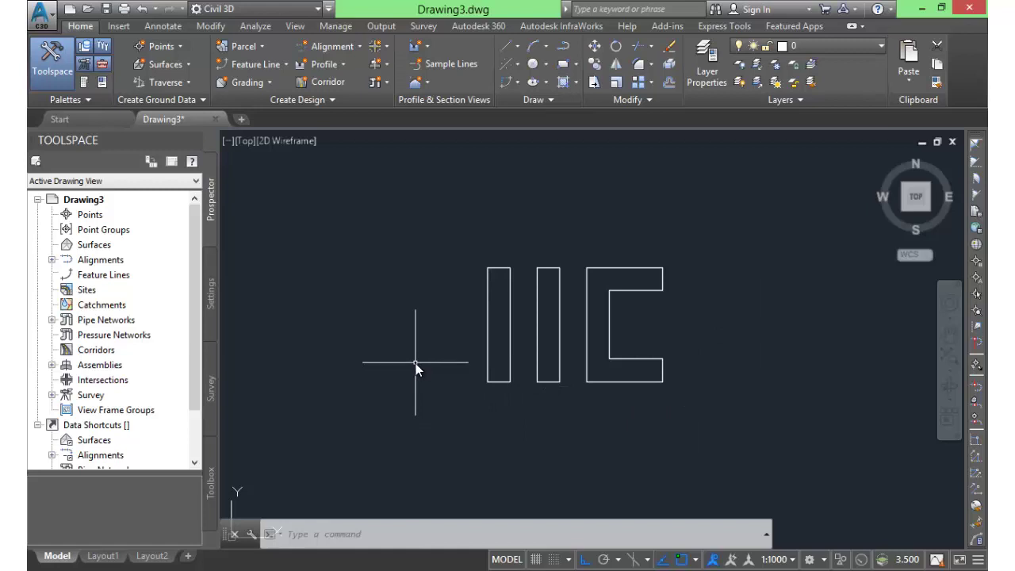
Set the 2D model space uniform background colour to Black in Options display colours
{"action": "type", "text": "OP"}
{"action": "key", "text": "Return"}
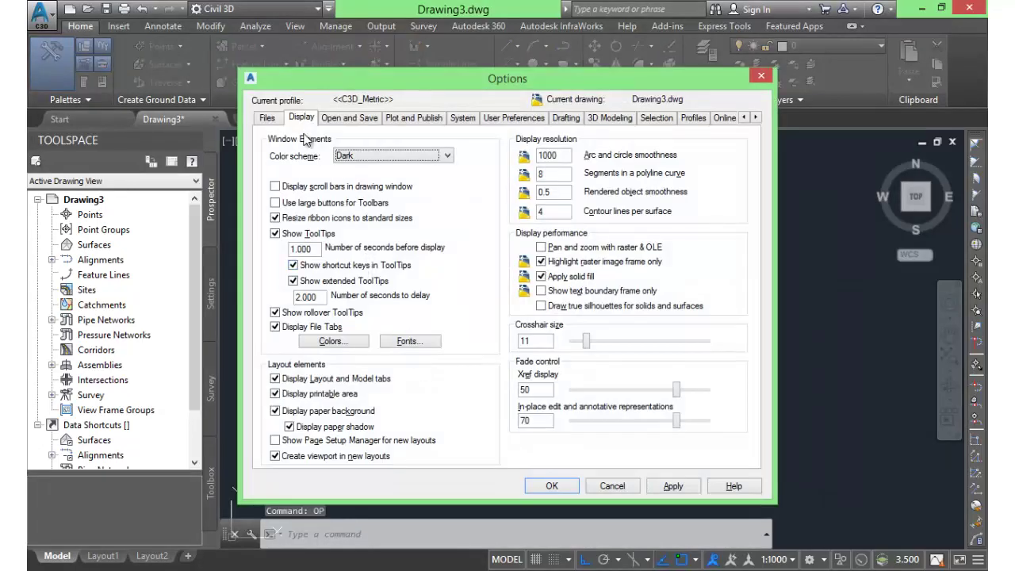
{"action": "left_click", "coordinate": [303, 117]}
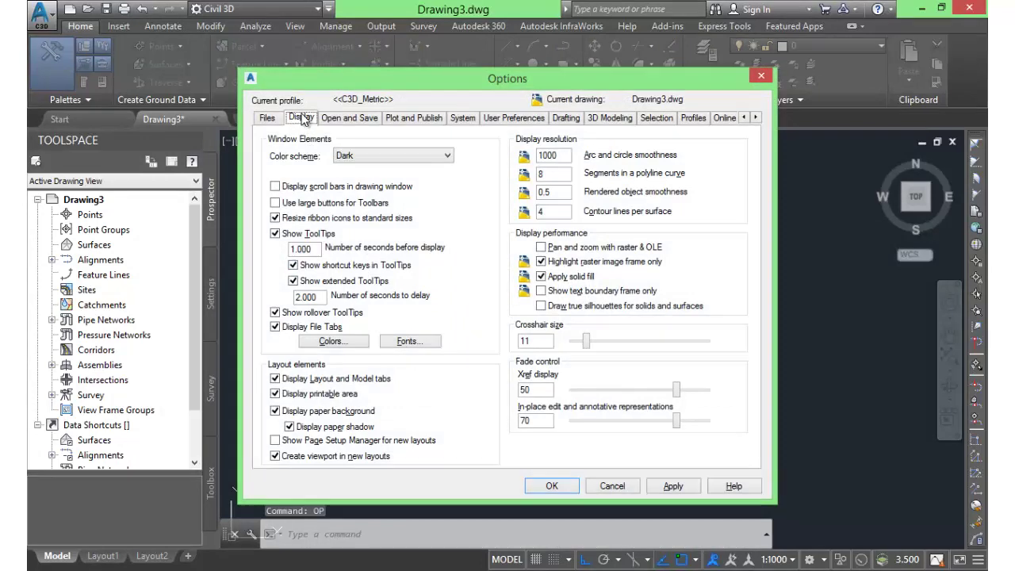
{"action": "left_click", "coordinate": [347, 341]}
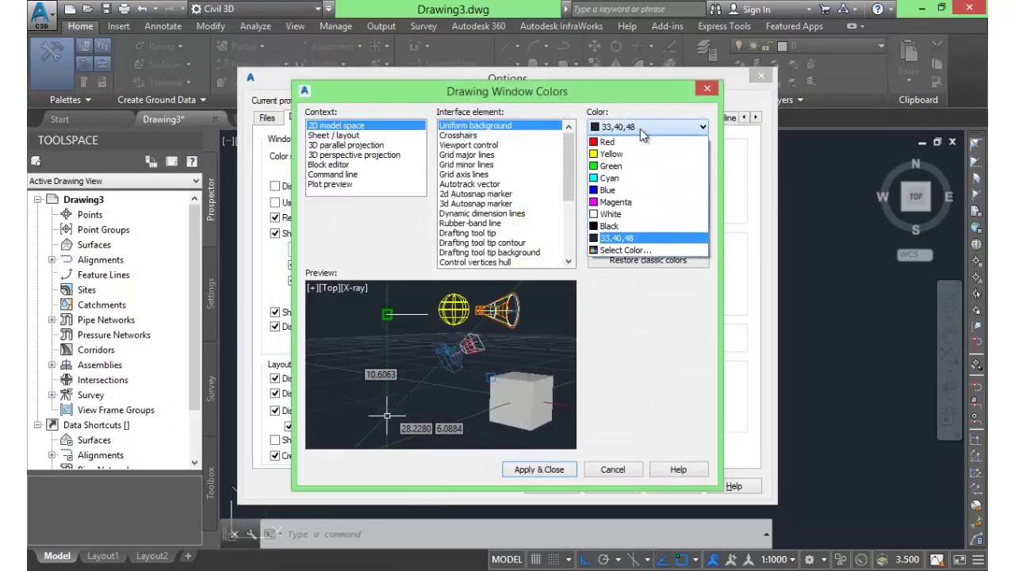
{"action": "left_click", "coordinate": [647, 129]}
{"action": "left_click", "coordinate": [610, 226]}
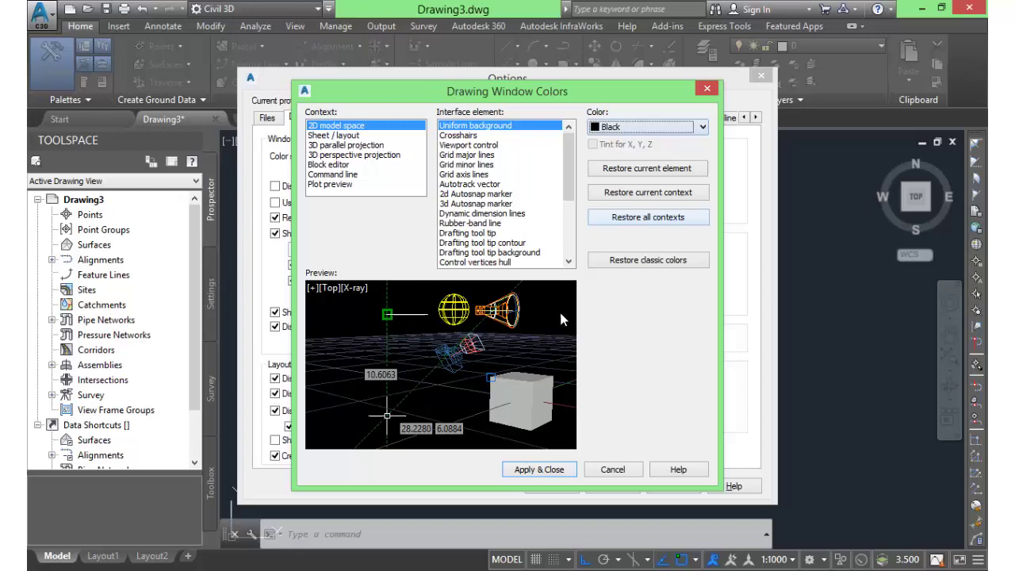
{"action": "left_click", "coordinate": [546, 469]}
{"action": "left_click", "coordinate": [673, 486]}
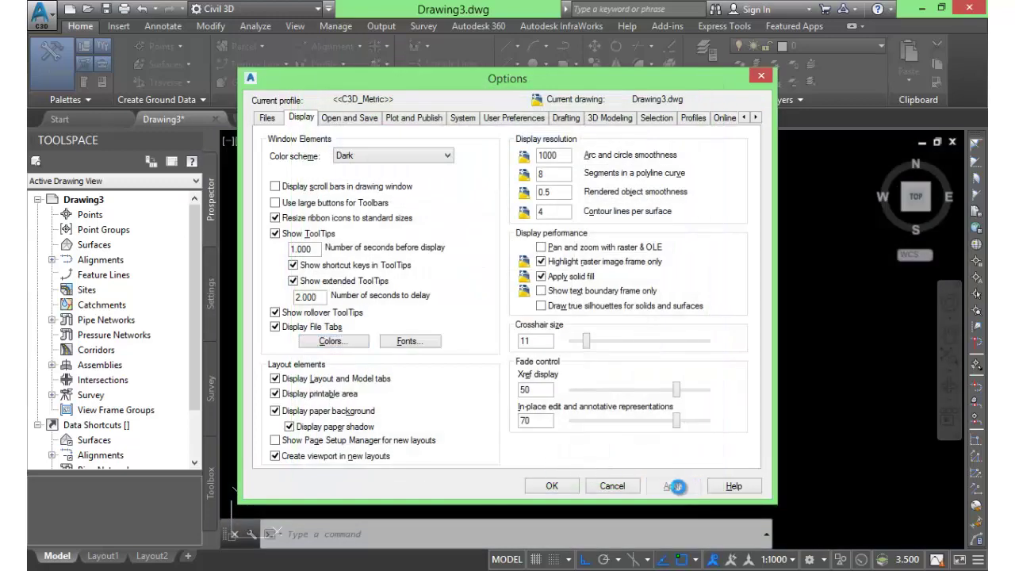
{"action": "left_click", "coordinate": [552, 485]}
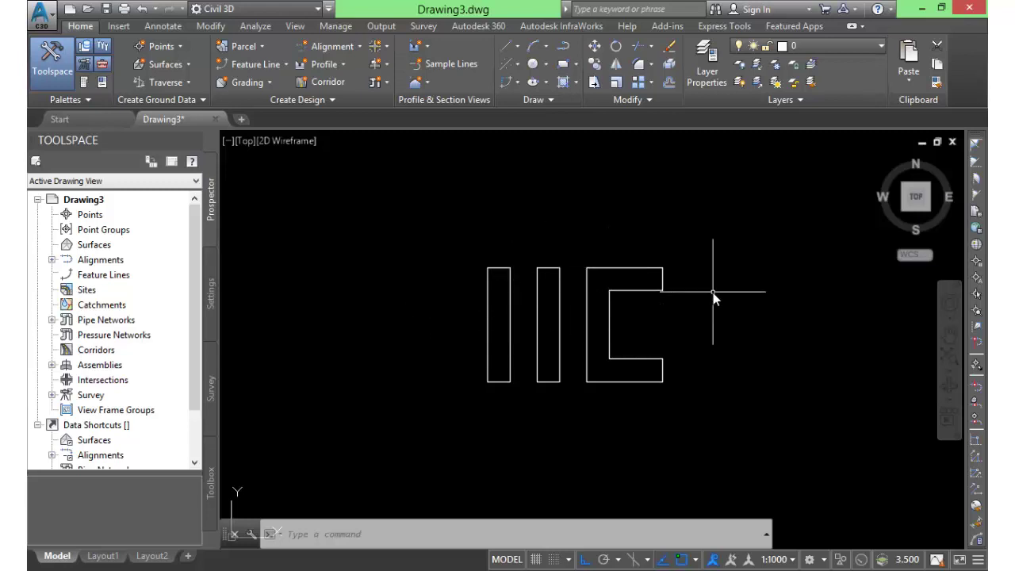
{"action": "mouse_move", "coordinate": [702, 300]}
{"action": "left_mouse_down"}
{"action": "mouse_move", "coordinate": [533, 316]}
{"action": "mouse_move", "coordinate": [487, 272]}
{"action": "left_mouse_up"}
{"action": "key", "text": "Escape"}
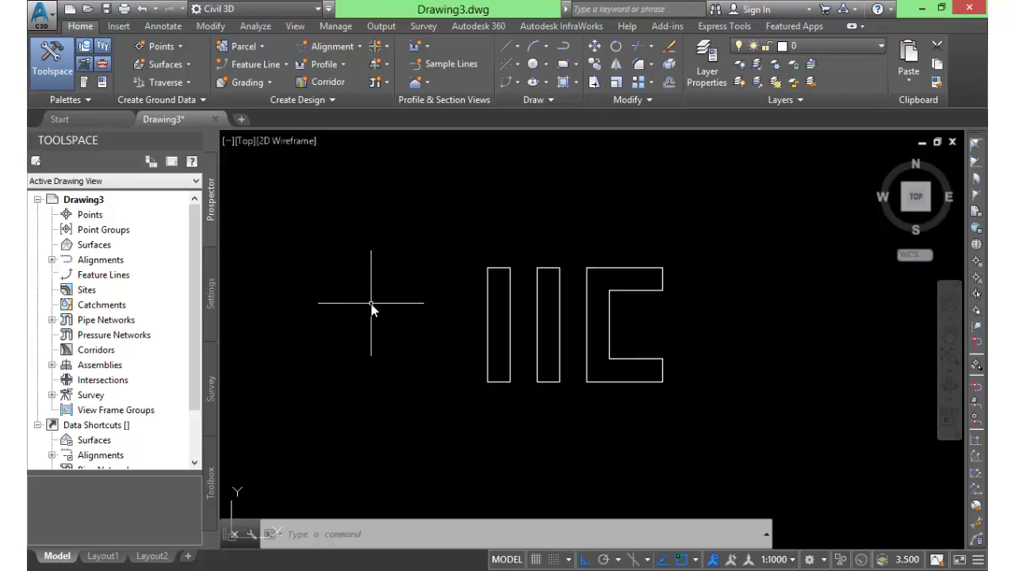
Set the crosshair size to 100 in the Options Display settings
{"action": "type", "text": "op"}
{"action": "key", "text": "Return"}
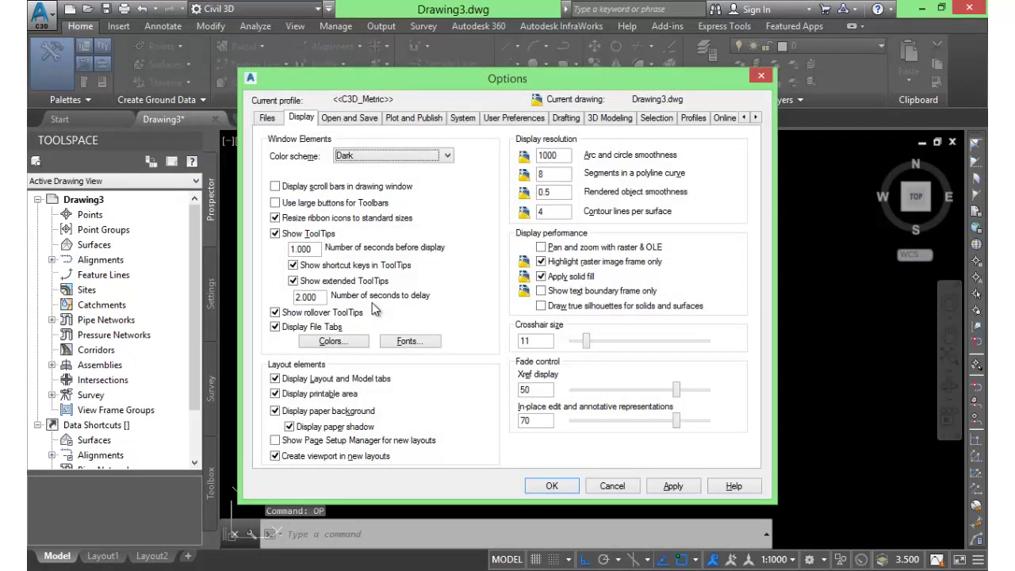
{"action": "left_click", "coordinate": [586, 343]}
{"action": "left_click_drag", "start_coordinate": [586, 343], "coordinate": [717, 353]}
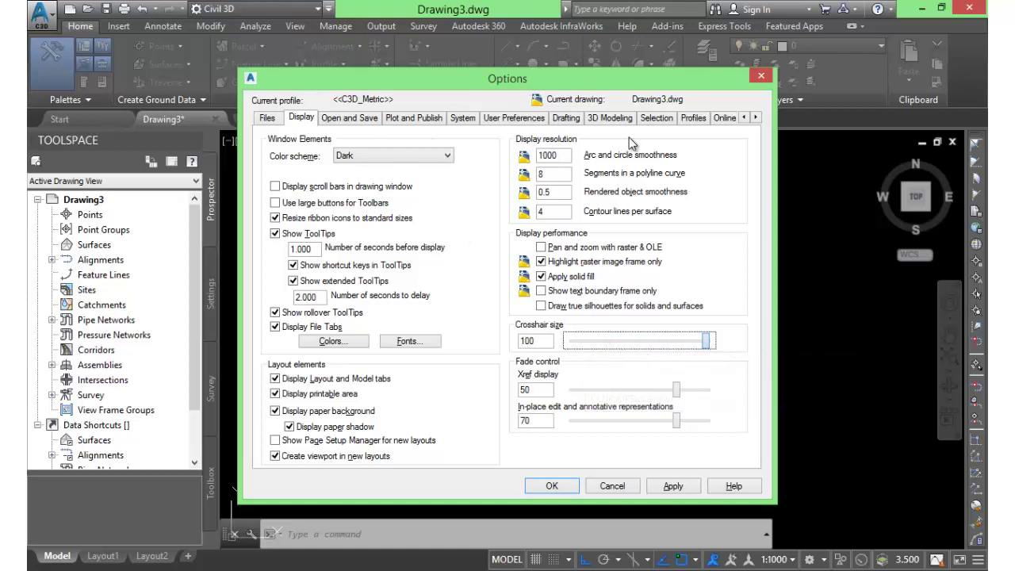
Enlarge the pickbox size on the Selection page and apply the options
{"action": "left_click", "coordinate": [704, 121]}
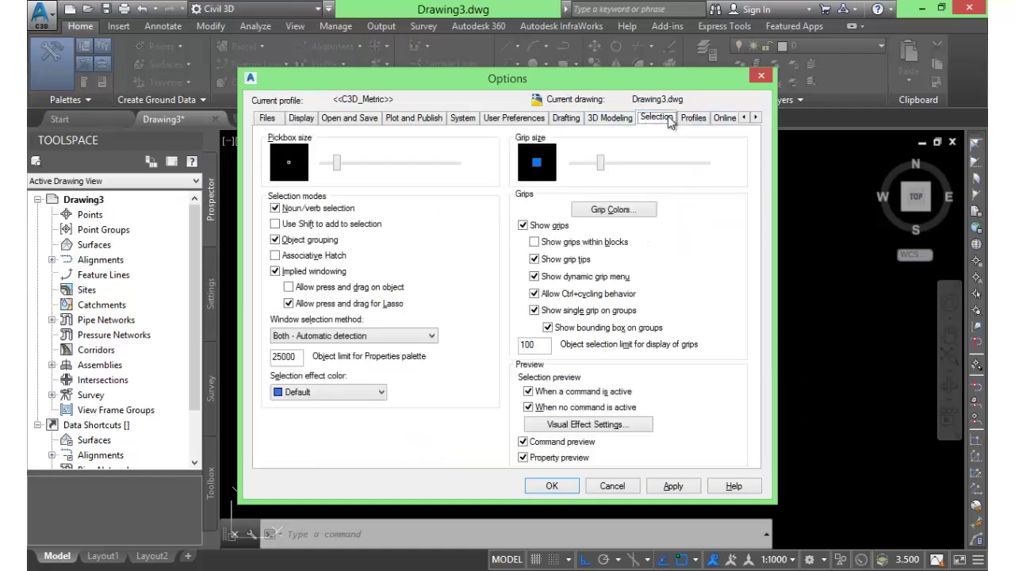
{"action": "left_click", "coordinate": [668, 119]}
{"action": "left_click", "coordinate": [722, 118]}
{"action": "left_click", "coordinate": [623, 121]}
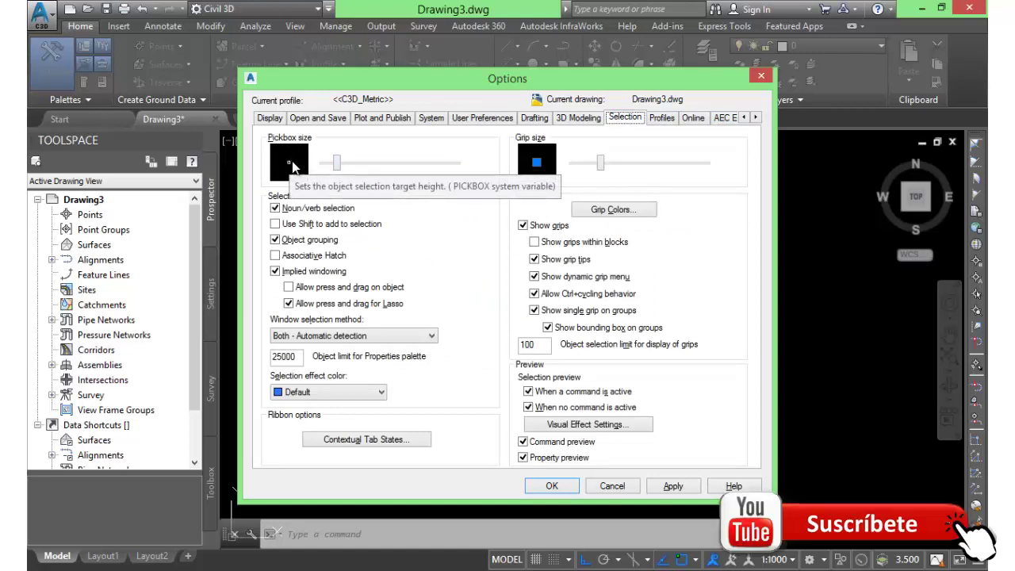
{"action": "left_click_drag", "start_coordinate": [336, 164], "coordinate": [359, 169]}
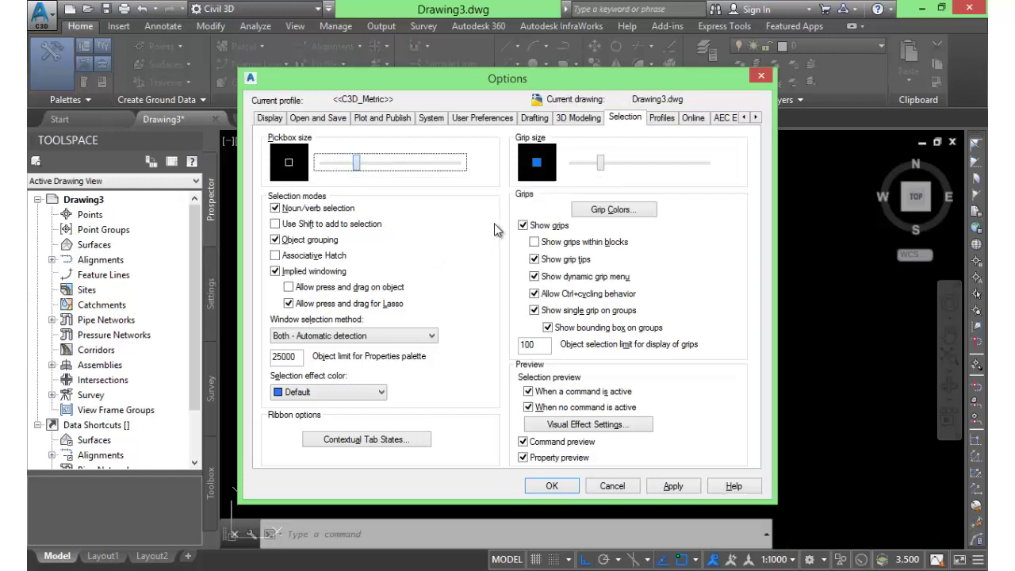
{"action": "left_click", "coordinate": [674, 486]}
{"action": "left_click", "coordinate": [547, 486]}
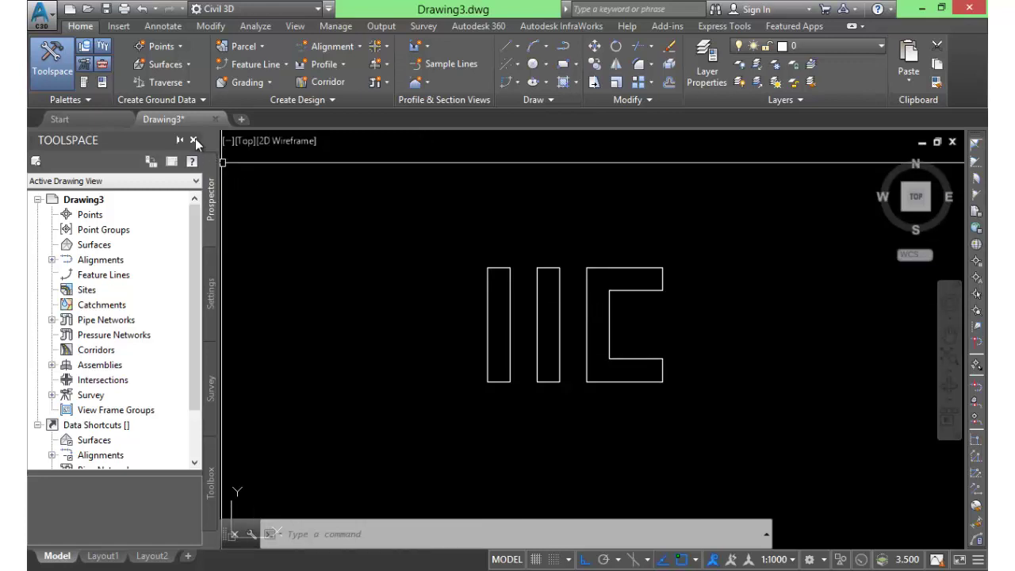
Close the Toolspace palette
{"action": "left_click", "coordinate": [194, 140]}
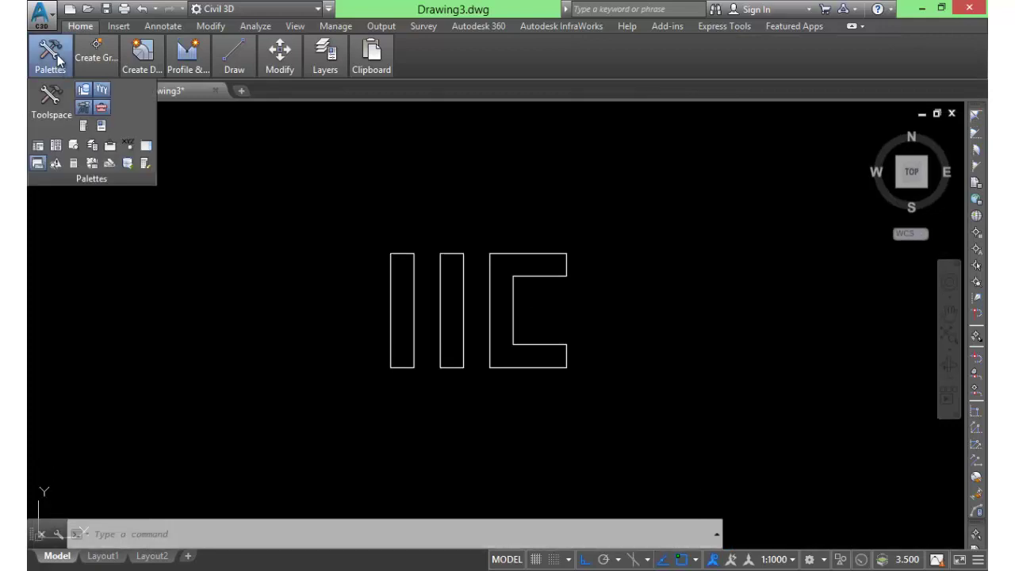
Reopen Toolspace and cycle the ribbon through panel titles and tabs, back to full panels
{"action": "left_click", "coordinate": [51, 99]}
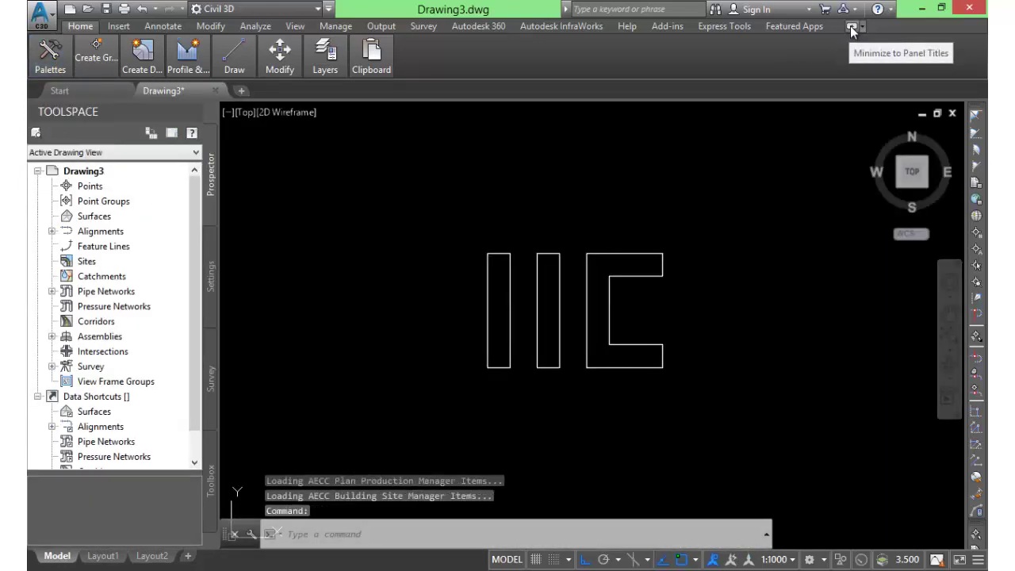
{"action": "left_click", "coordinate": [853, 29]}
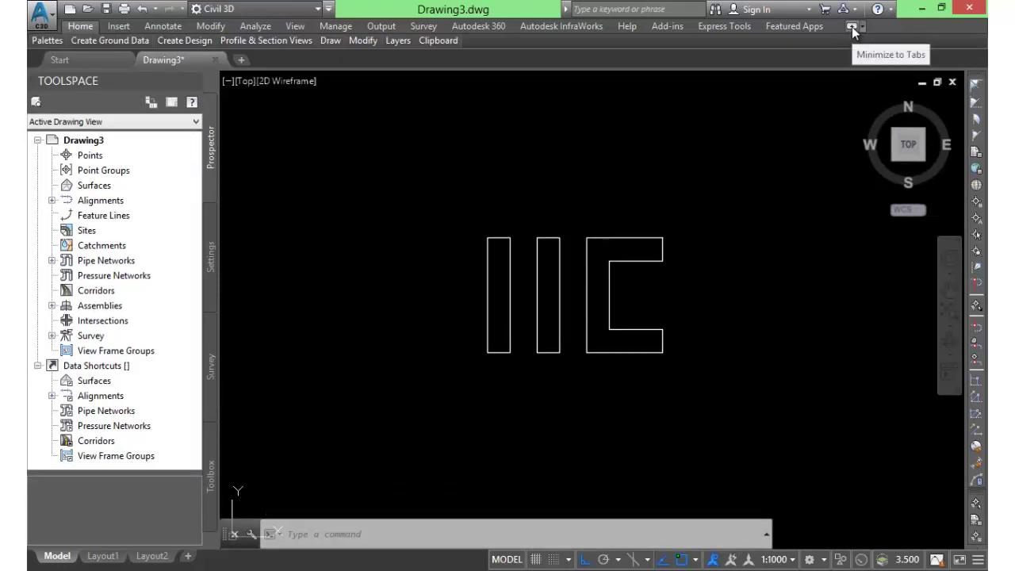
{"action": "left_click", "coordinate": [853, 29]}
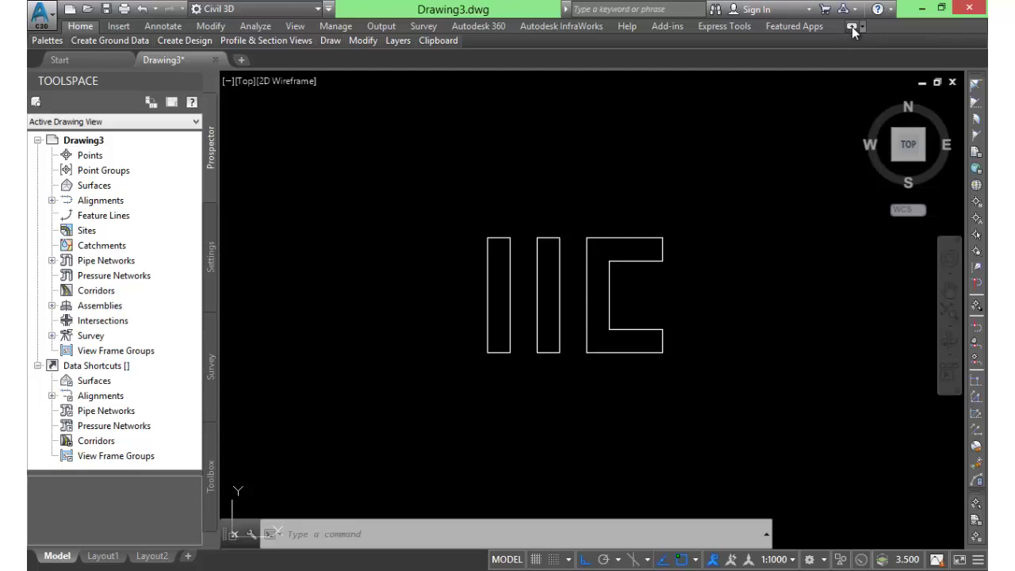
{"action": "left_click", "coordinate": [853, 29]}
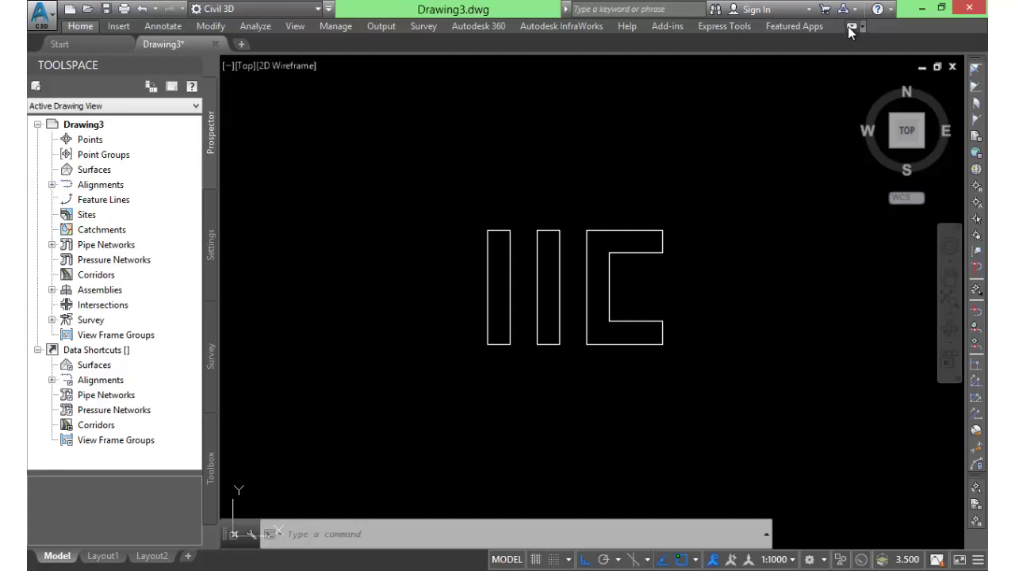
{"action": "left_click", "coordinate": [849, 26]}
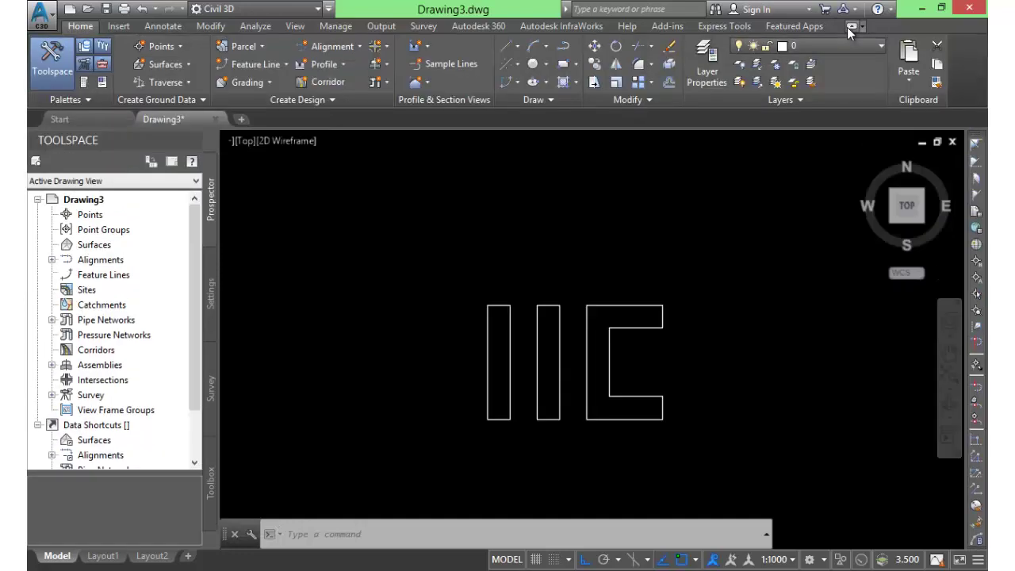
{"action": "left_click", "coordinate": [394, 236]}
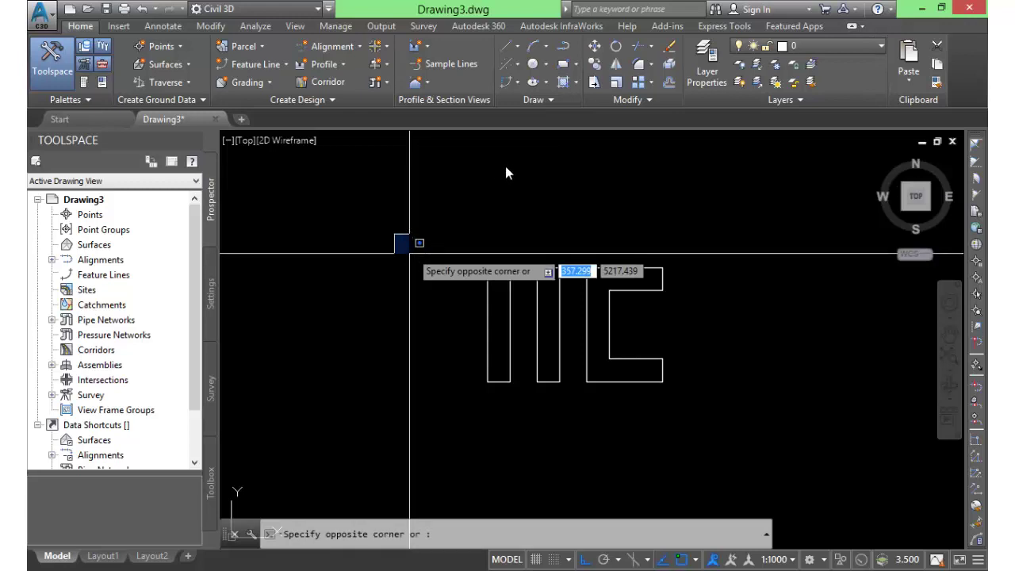
{"action": "key", "text": "Escape"}
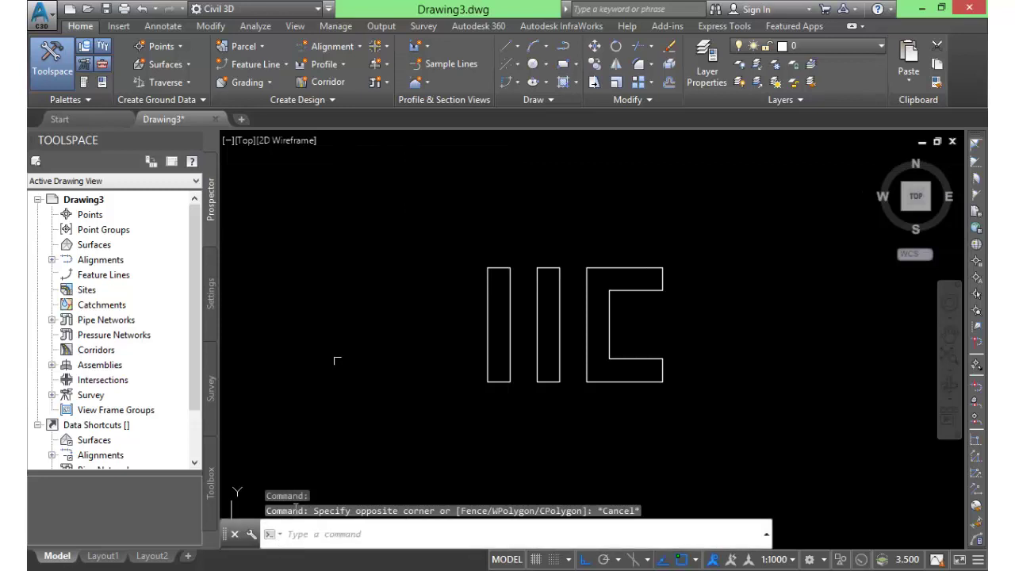
{"action": "key", "text": "ctrl+9"}
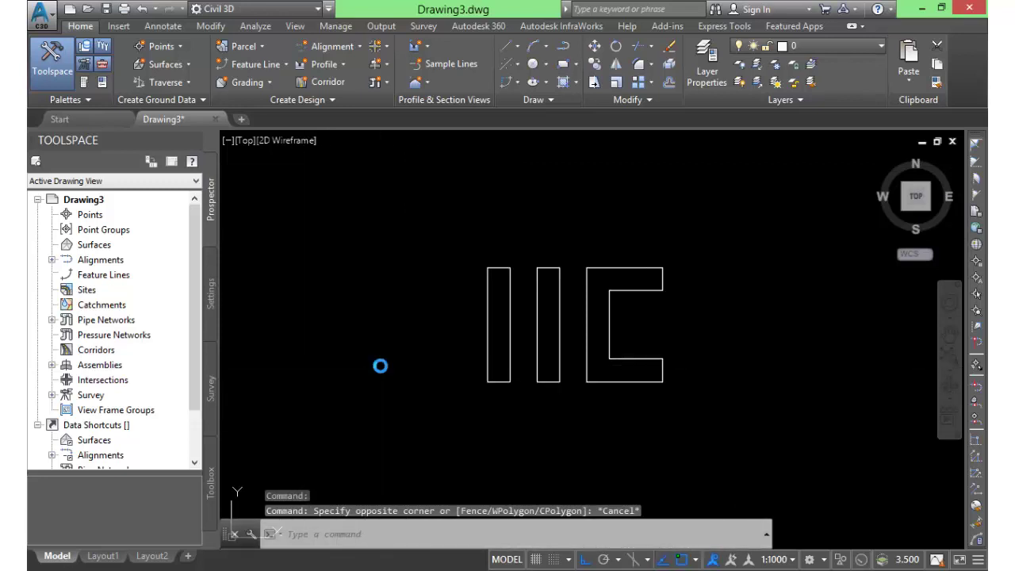
{"action": "left_click", "coordinate": [575, 308]}
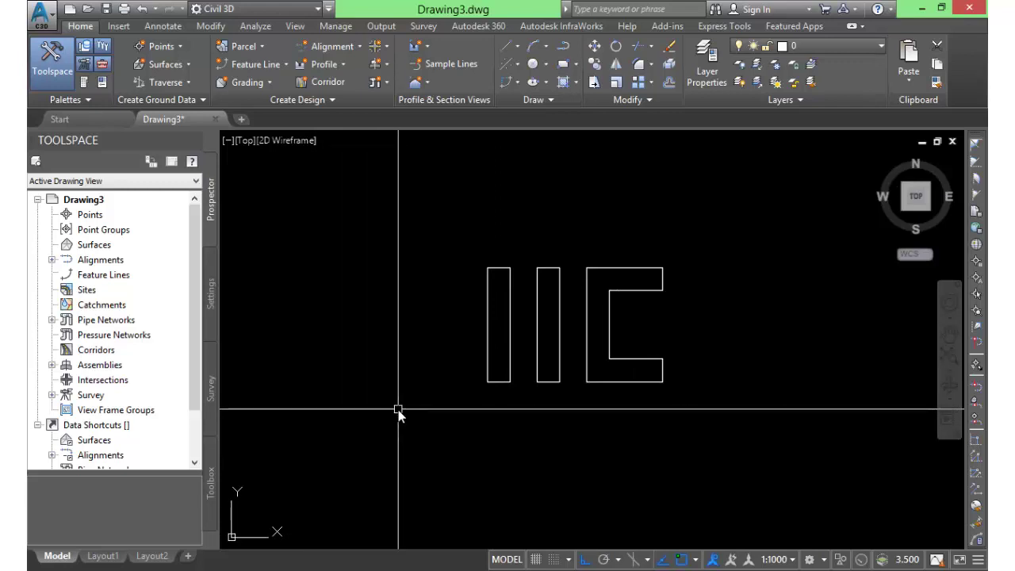
{"action": "key", "text": "ctrl+9"}
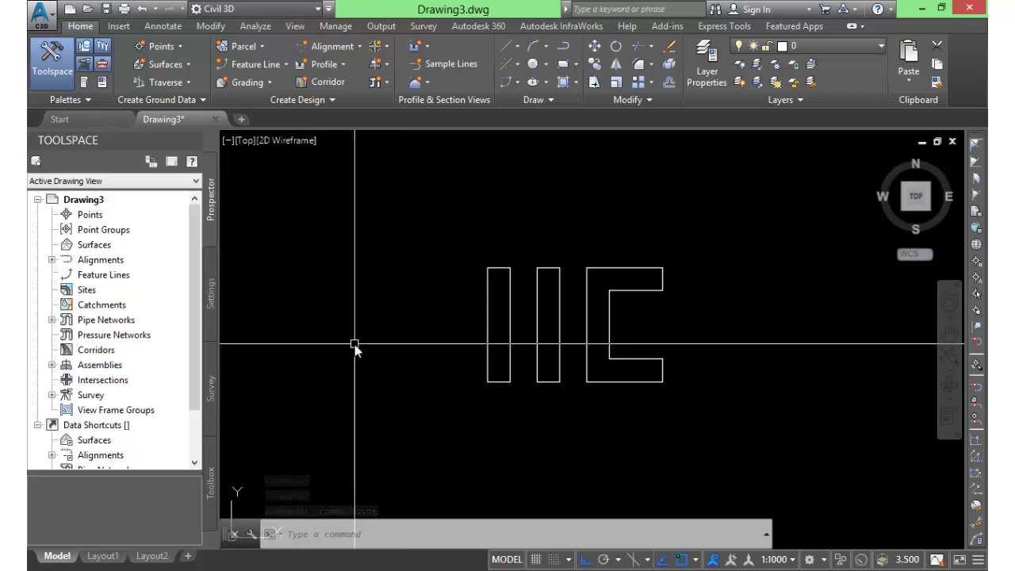
Cancel the text-only QSAVE prompt for Drawing3
{"action": "left_click", "coordinate": [106, 9]}
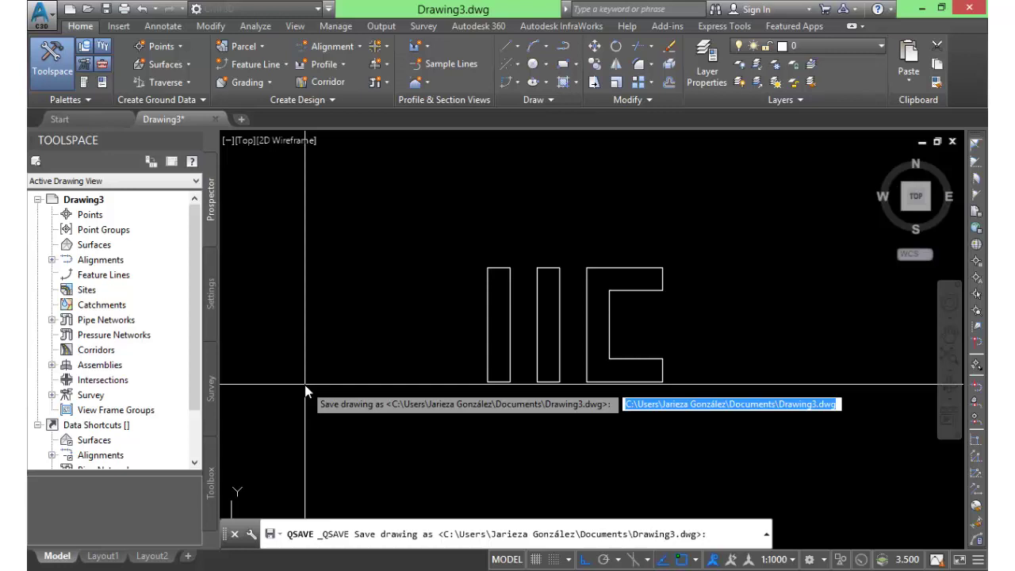
{"action": "key", "text": "Escape"}
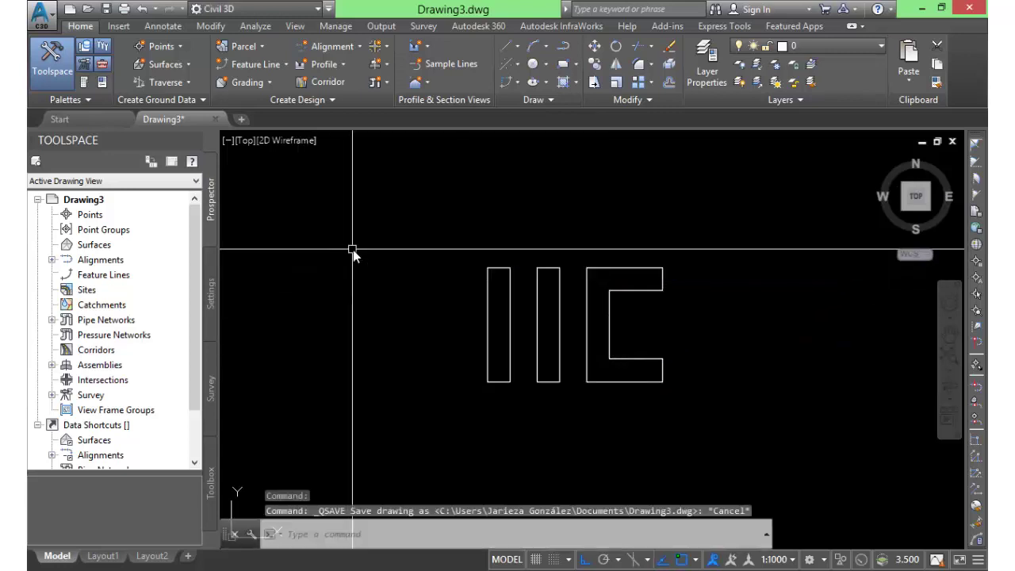
{"action": "key", "text": "Escape"}
{"action": "key", "text": "Escape"}
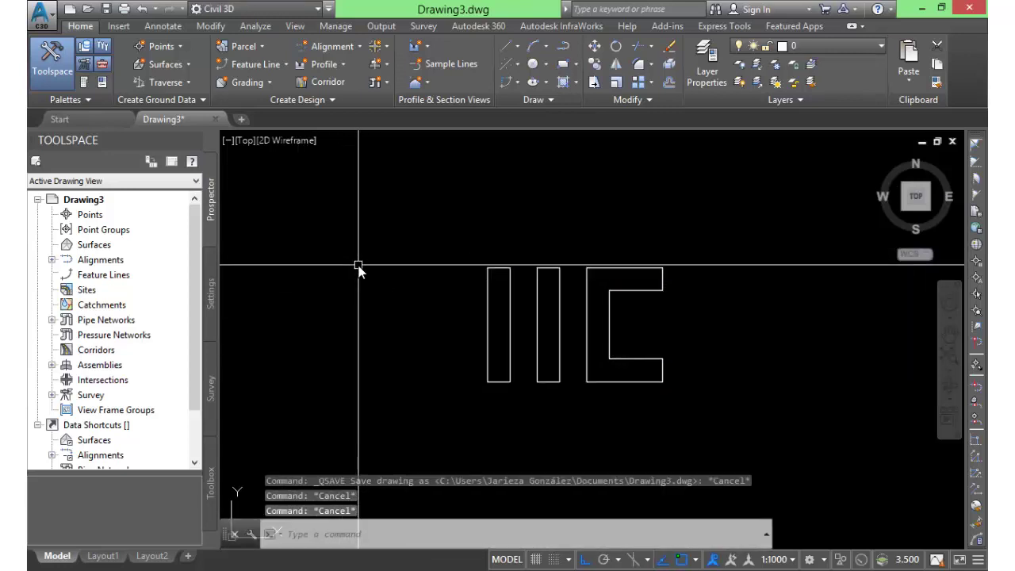
Set FILEDIA to 1 so saving brings up the Save Drawing As dialog
{"action": "type", "text": "FILEDIA"}
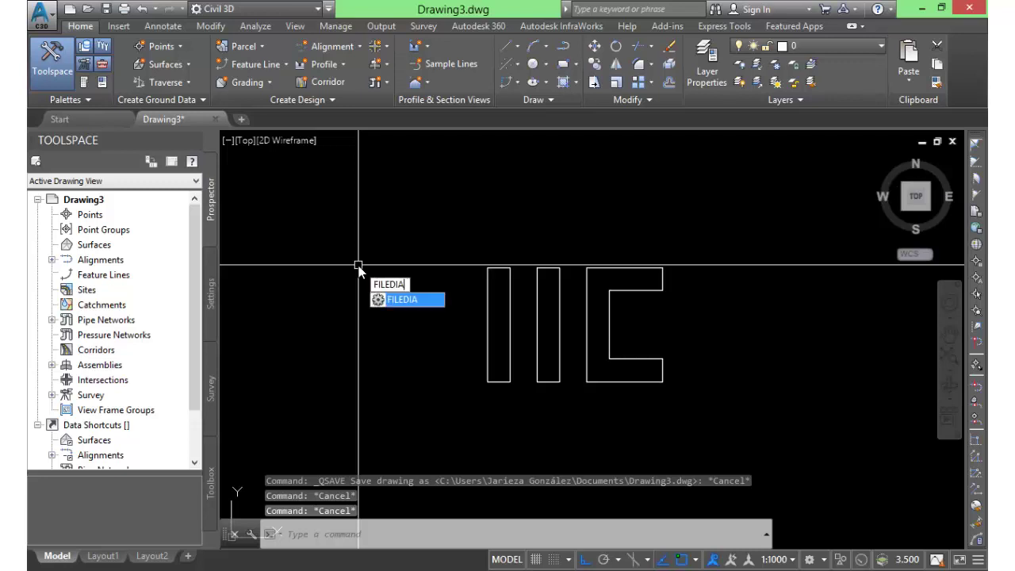
{"action": "key", "text": "Return"}
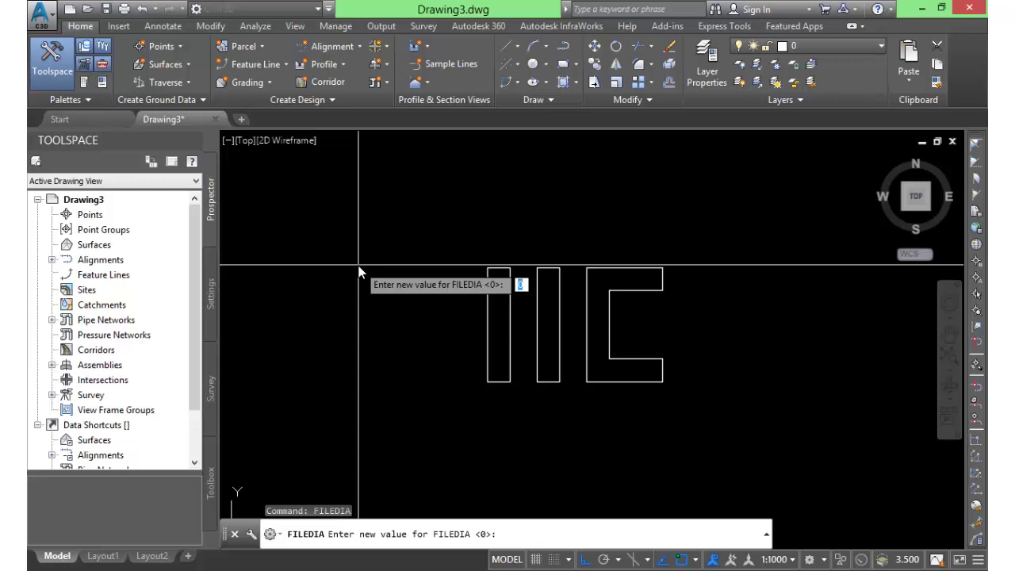
{"action": "type", "text": "1"}
{"action": "key", "text": "Return"}
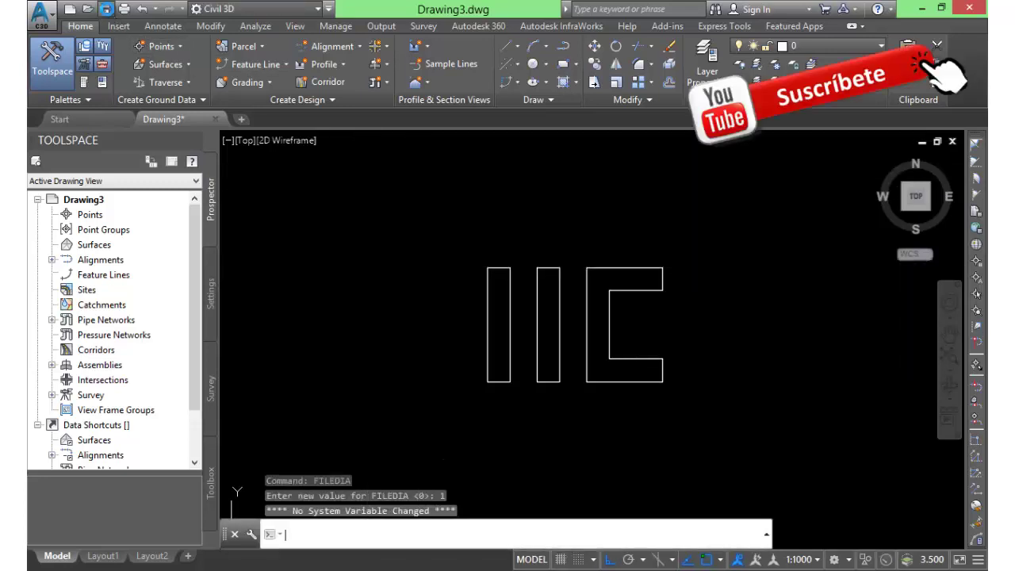
{"action": "left_click", "coordinate": [106, 9]}
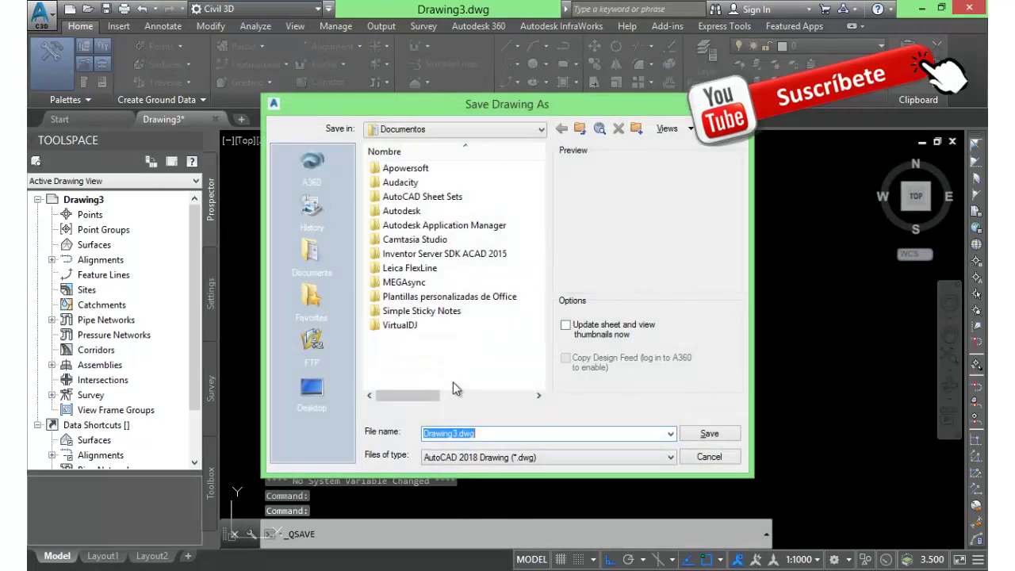
Save the drawing to the Desktop as infoingenieriacivil.dwg
{"action": "left_click", "coordinate": [317, 387]}
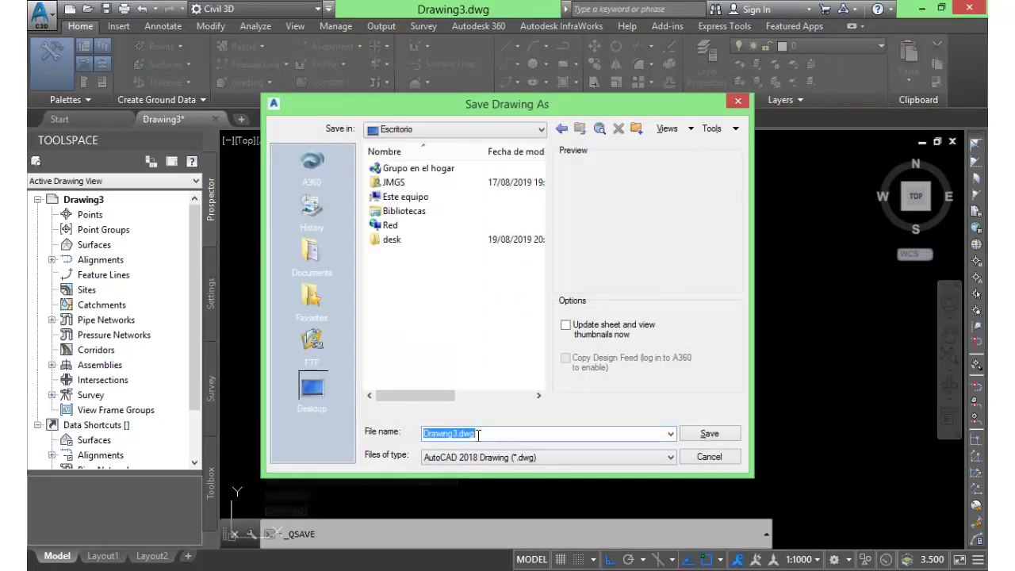
{"action": "type", "text": "info"}
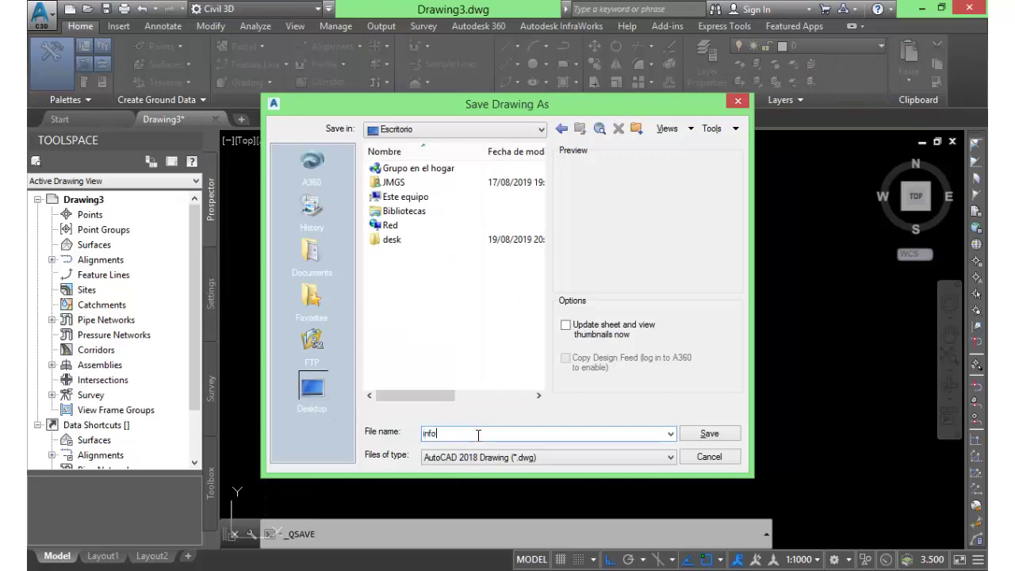
{"action": "type", "text": "ingenieriacivil"}
{"action": "left_click", "coordinate": [706, 435]}
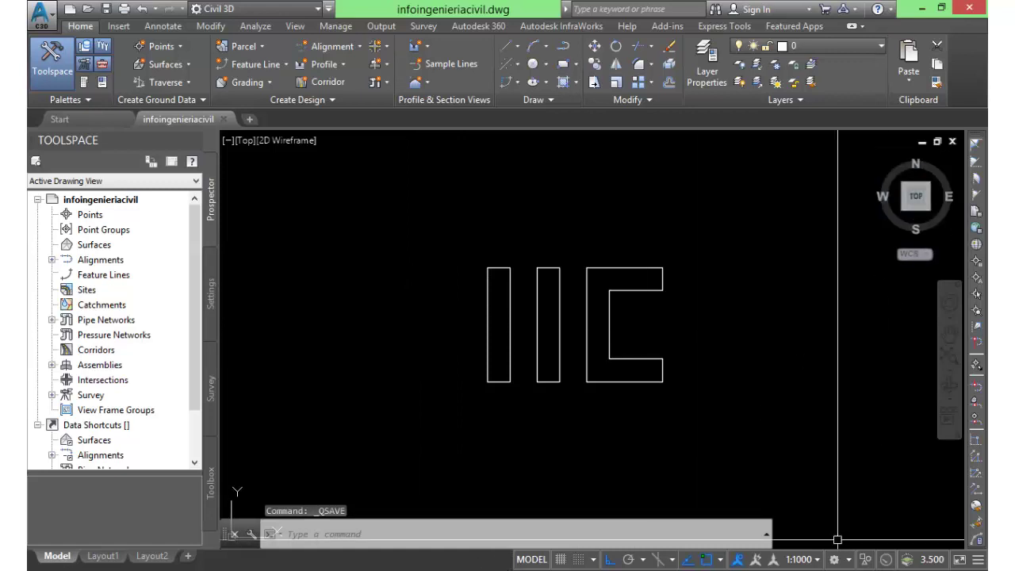
Turn on the Coordinates readout in the status bar customization list
{"action": "left_click", "coordinate": [975, 558]}
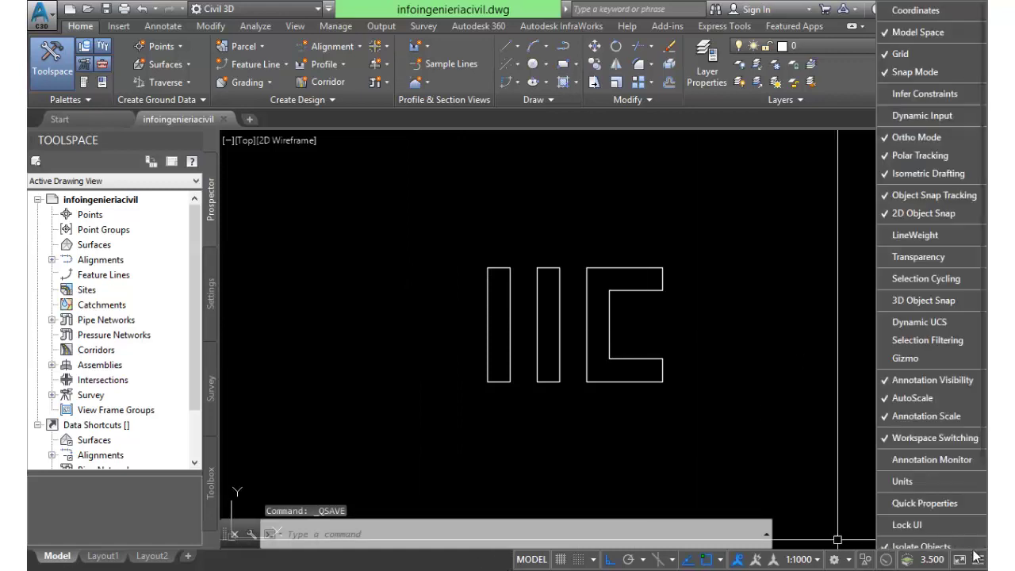
{"action": "left_click", "coordinate": [917, 10]}
{"action": "left_click", "coordinate": [468, 557]}
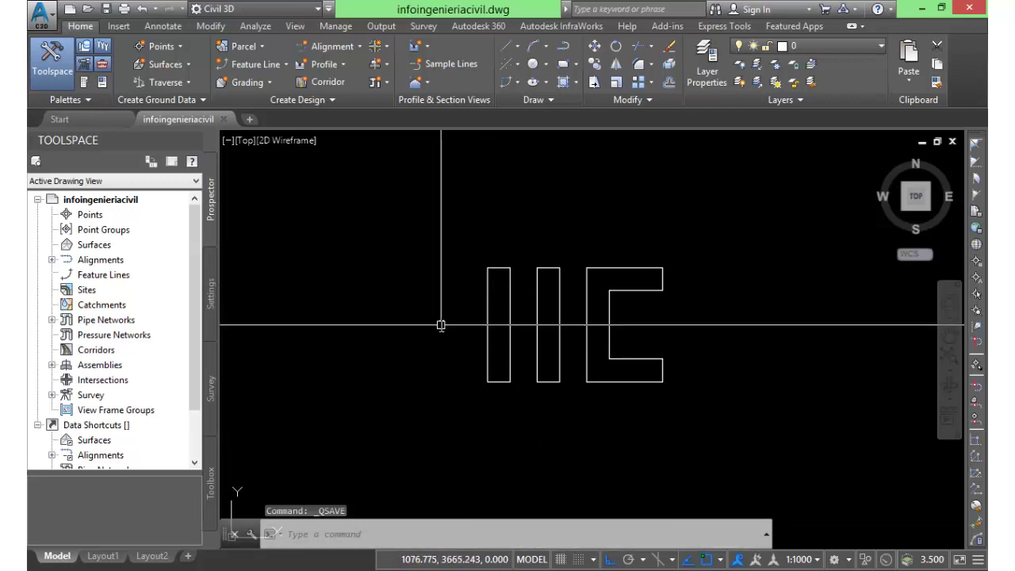
Show the classic menu bar and add Points and Surfaces to the Quick Access Toolbar
{"action": "left_click", "coordinate": [328, 9]}
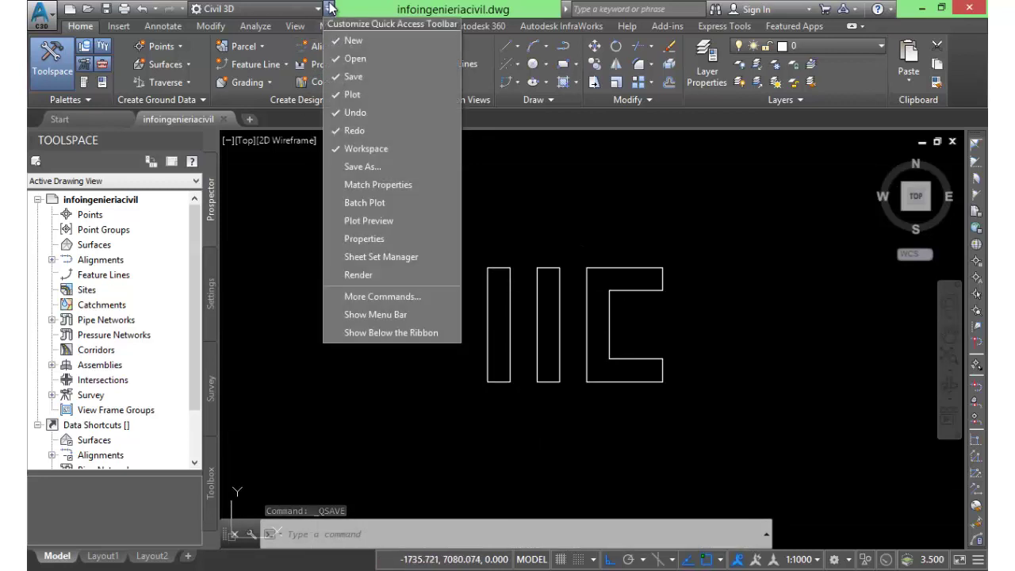
{"action": "left_click", "coordinate": [367, 315]}
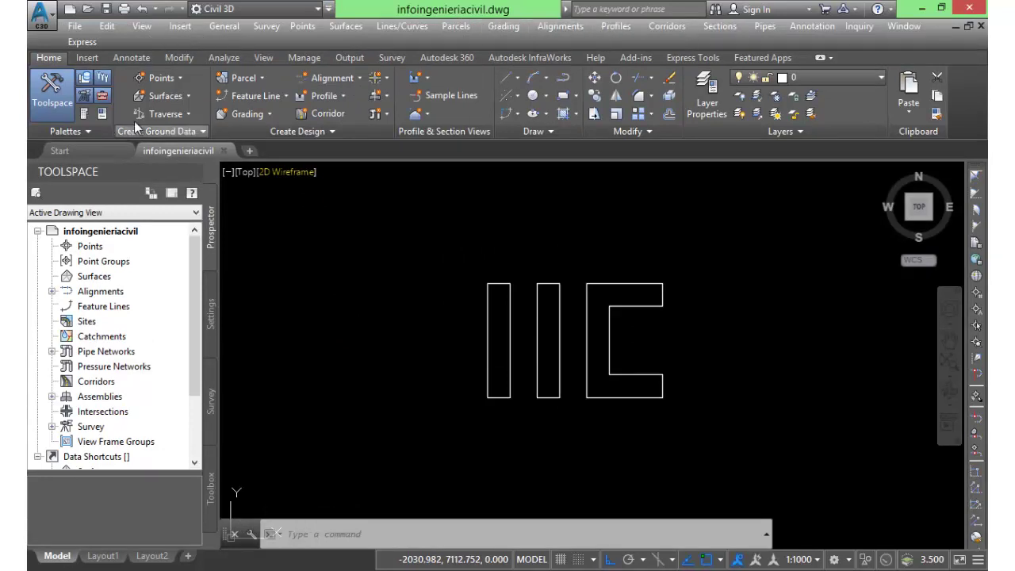
{"action": "right_click", "coordinate": [168, 82]}
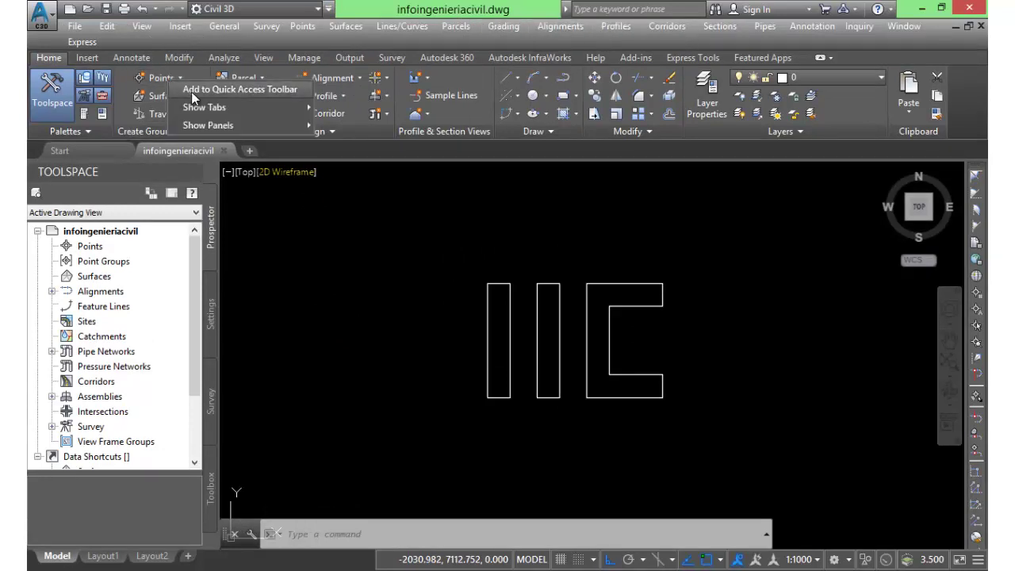
{"action": "left_click", "coordinate": [191, 91]}
{"action": "right_click", "coordinate": [162, 95]}
{"action": "left_click", "coordinate": [187, 105]}
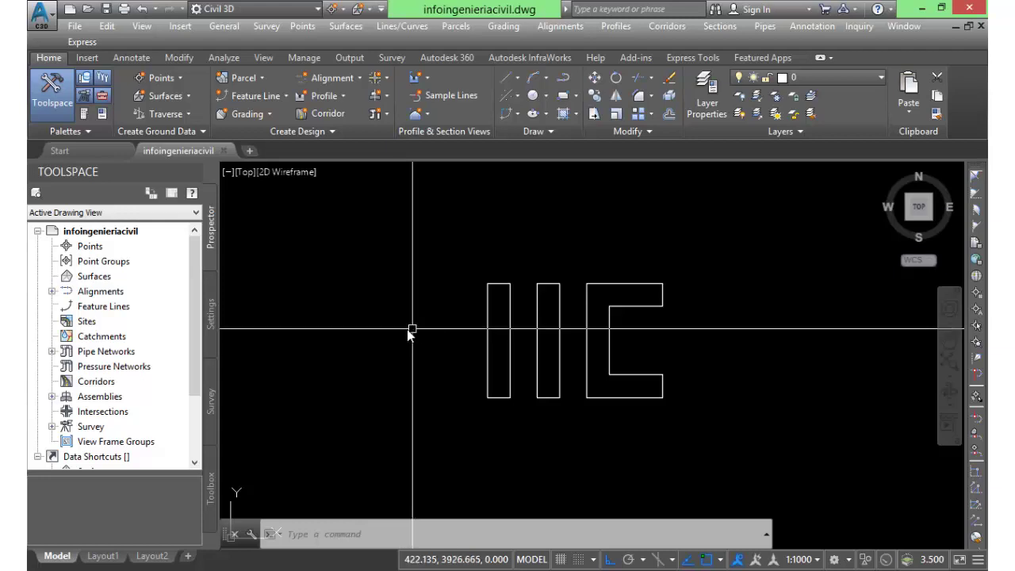
Save the current setup as workspace 'INFO INGENIERIA CIVIL' and verify it in the workspace list
{"action": "left_click", "coordinate": [848, 559]}
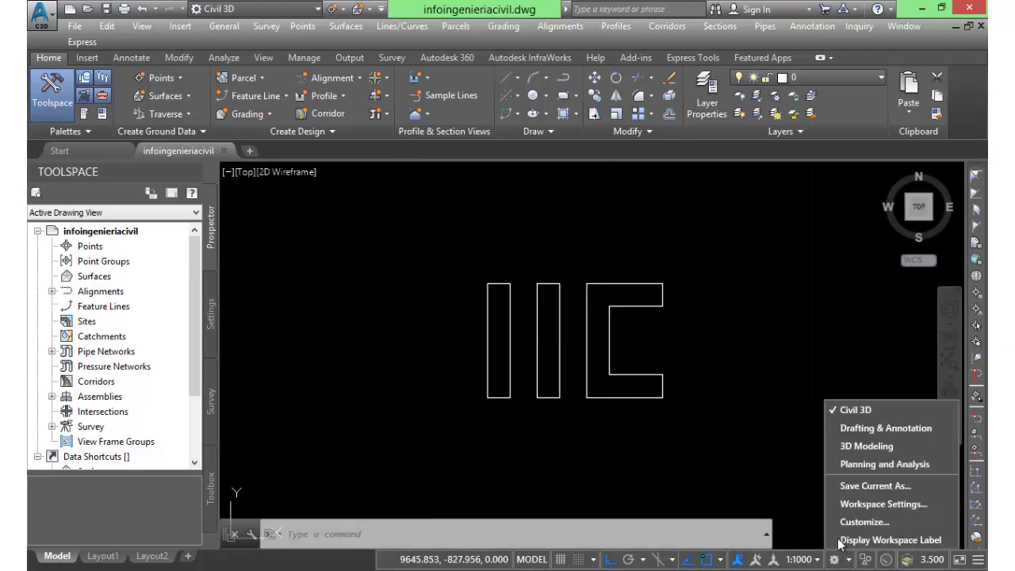
{"action": "left_click", "coordinate": [857, 486]}
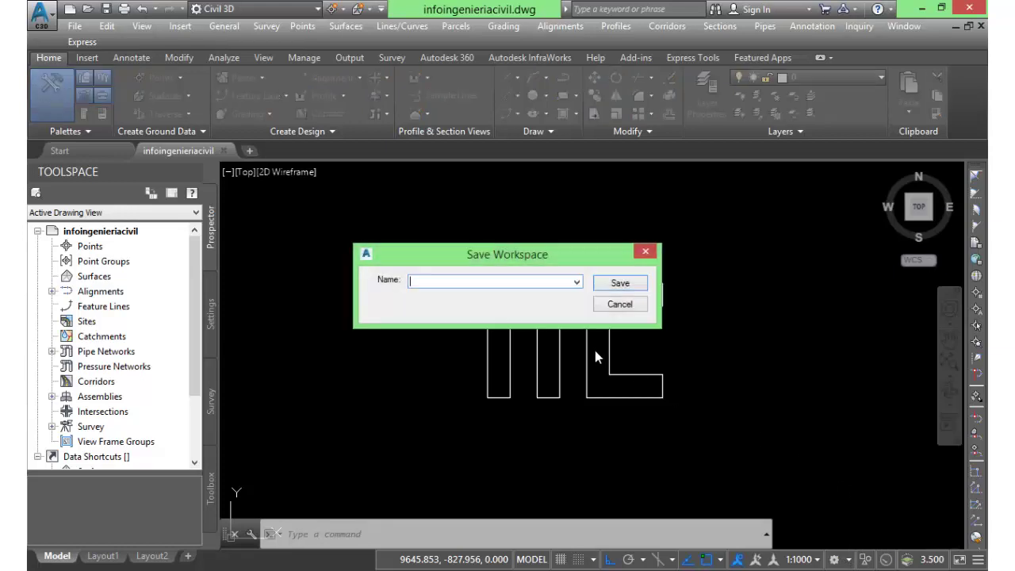
{"action": "type", "text": "INFO"}
{"action": "type", "text": " INGENIERIA"}
{"action": "type", "text": " CIVIL"}
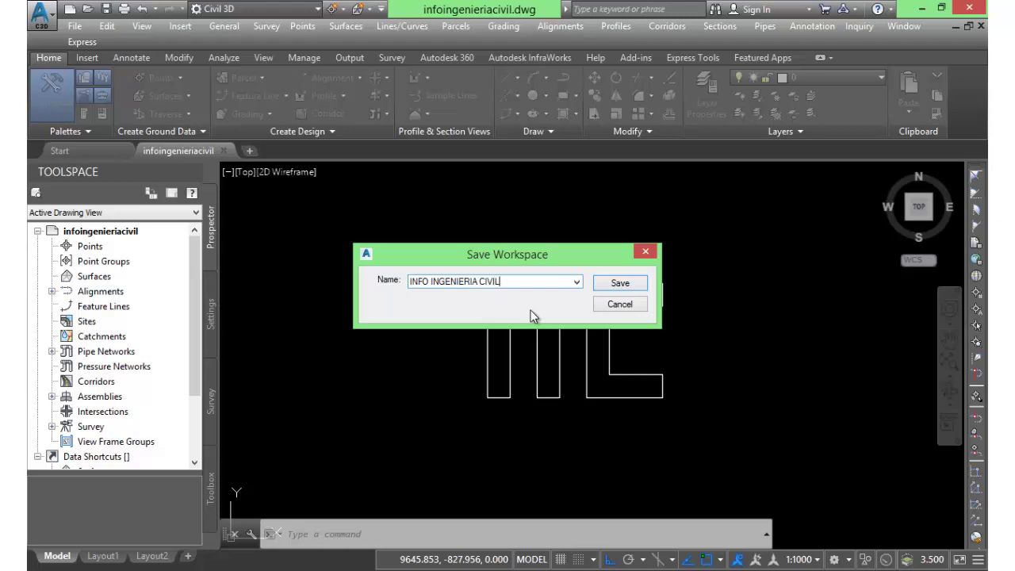
{"action": "left_click", "coordinate": [617, 285]}
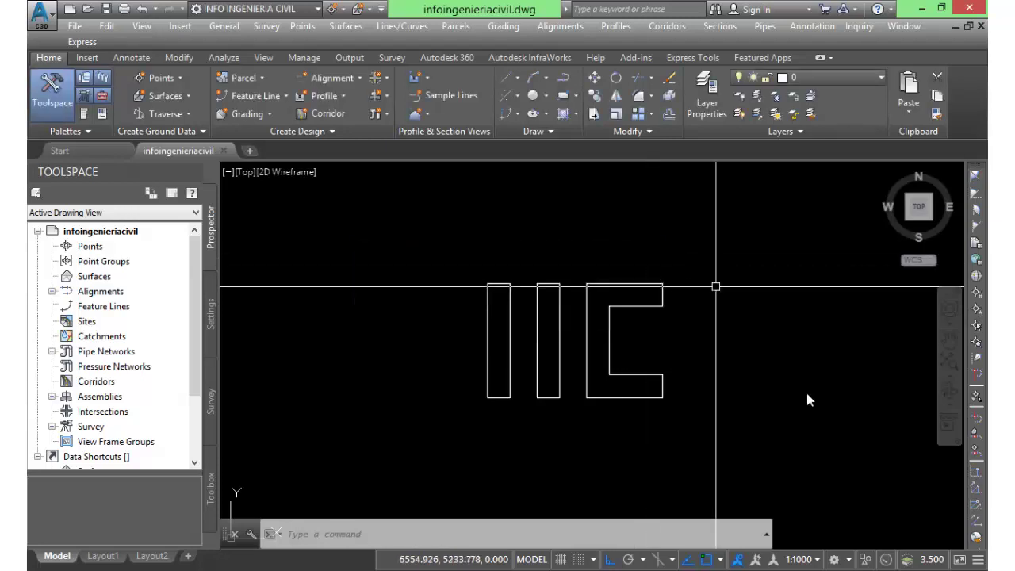
{"action": "left_click", "coordinate": [834, 559]}
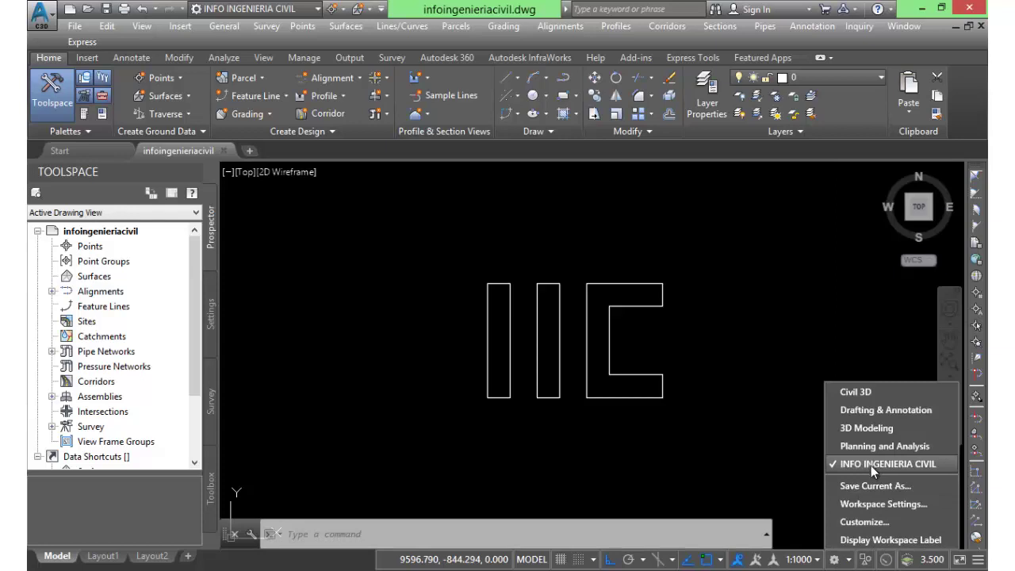
Confirm INFO INGENIERIA CIVIL is active, then zoom in and nudge the view onto the IIC outlines
{"action": "left_click", "coordinate": [444, 369]}
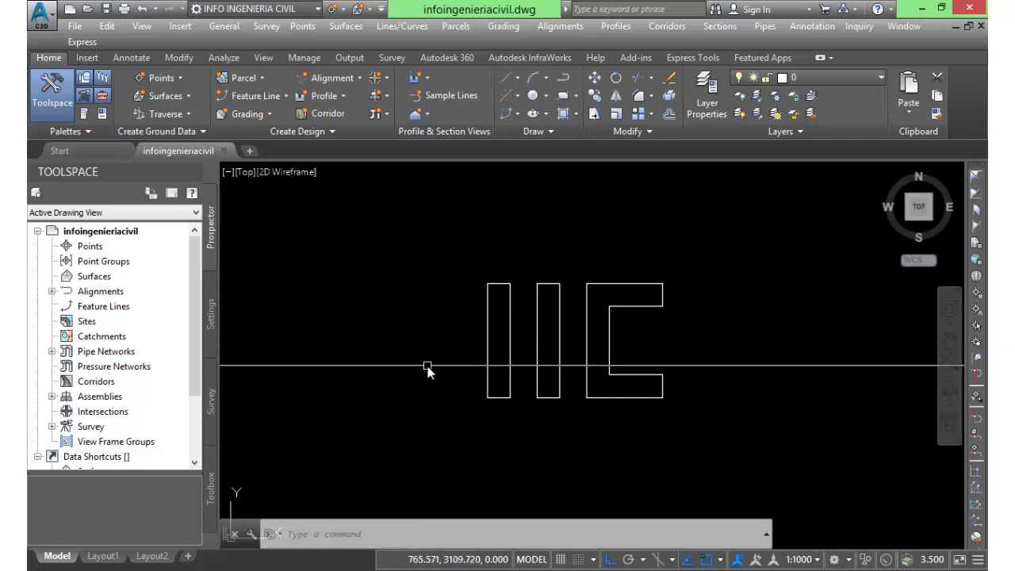
{"action": "scroll", "coordinate": [650, 357], "scroll_direction": "up", "scroll_amount": 2}
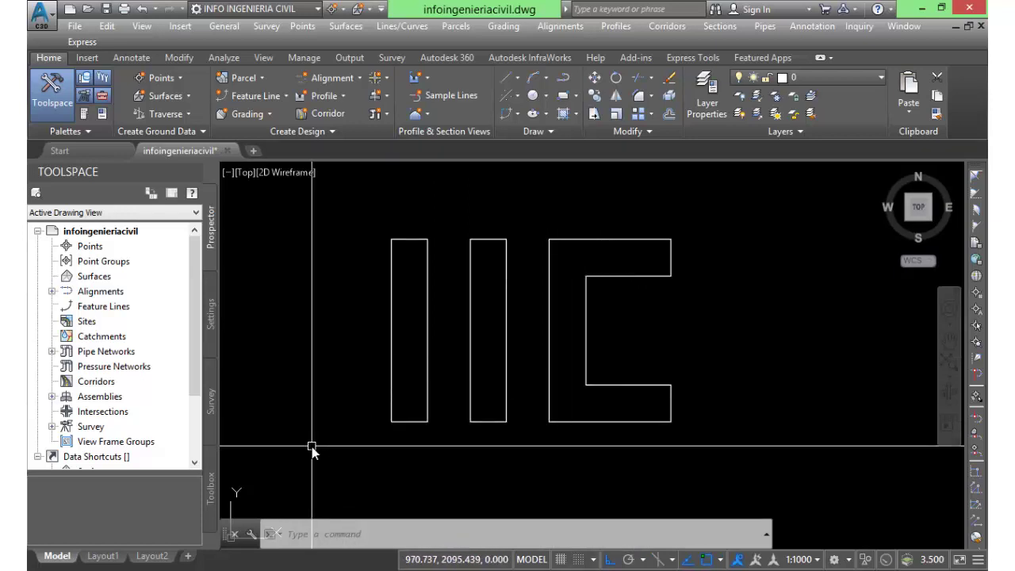
{"action": "middle_click_drag", "start_coordinate": [317, 443], "coordinate": [334, 452]}
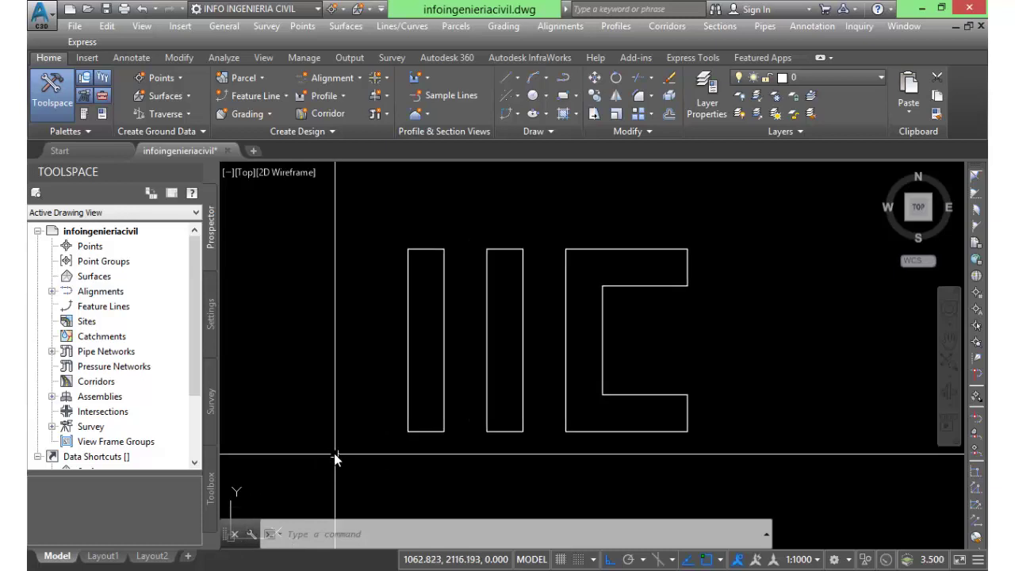